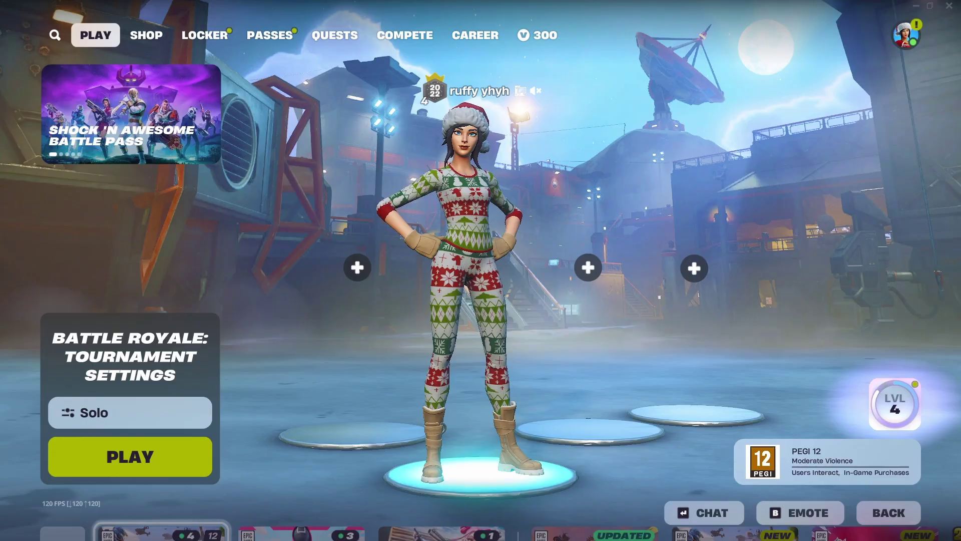
Step: Switch from the game to Discord to reach the Twking Panel download posts
{"action": "key", "text": "alt+Tab"}
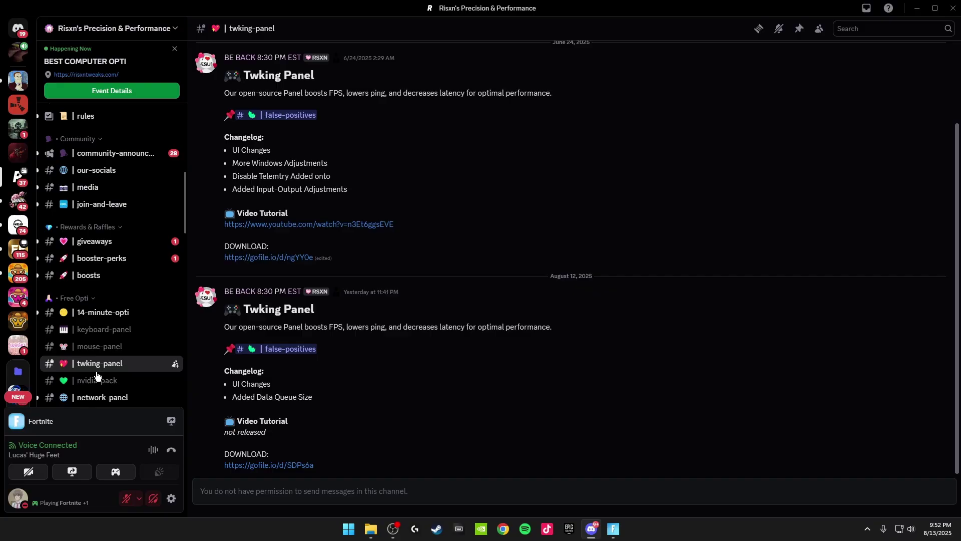
Step: Download Risxn Free V19.bat from the Gofile page and show it in its folder
{"action": "left_click", "coordinate": [285, 258]}
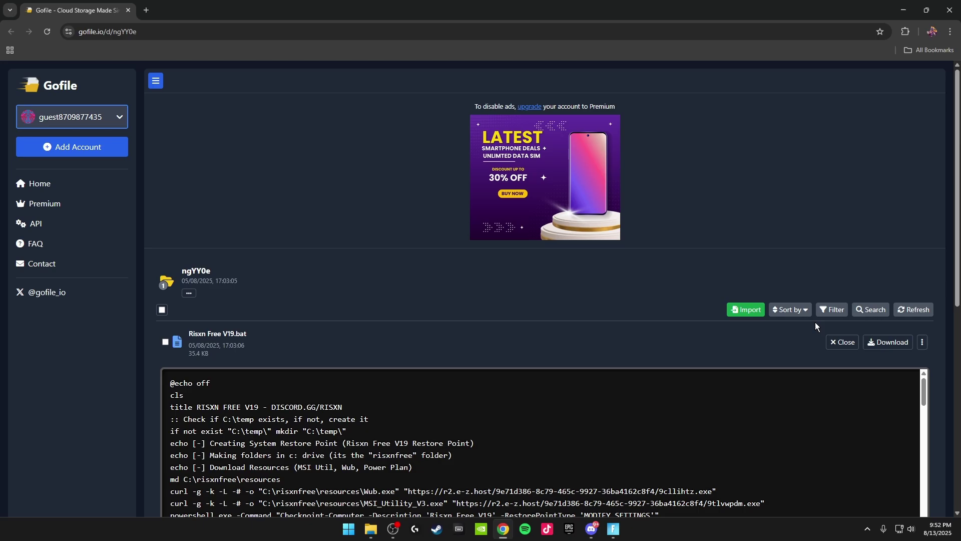
{"action": "left_click", "coordinate": [881, 346]}
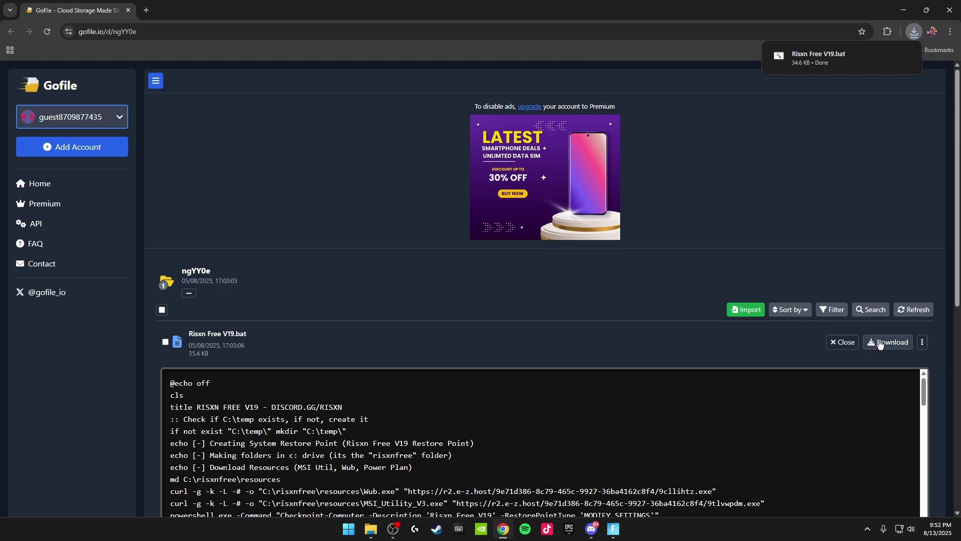
{"action": "right_click", "coordinate": [825, 55]}
{"action": "left_click", "coordinate": [881, 104]}
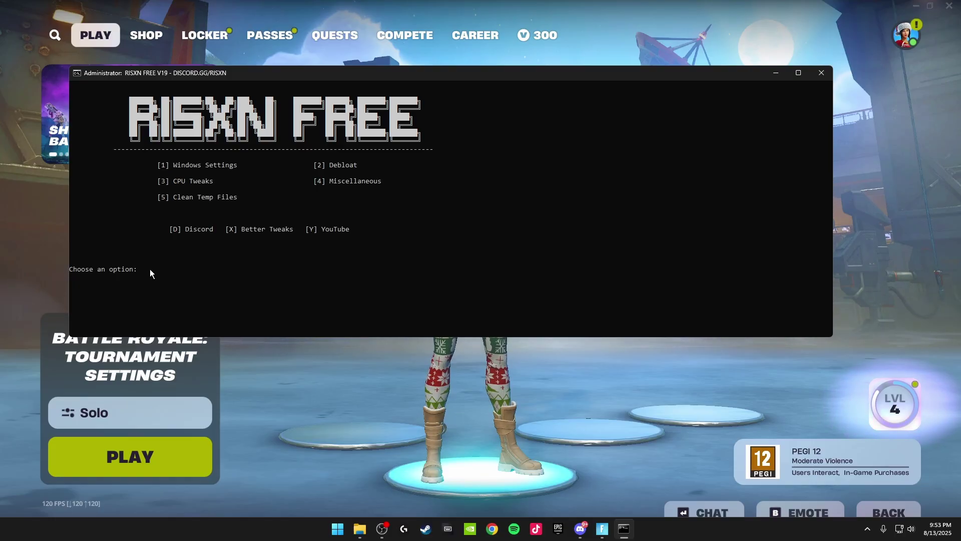
Step: Run Windows Settings option 1 and continue once it reports Windows Settings Fully Optimized
{"action": "key", "text": "Return"}
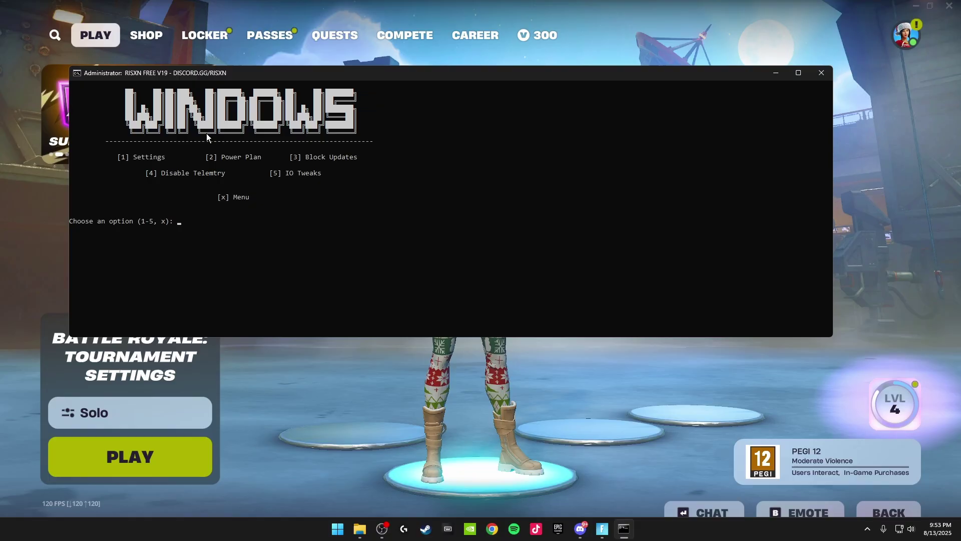
{"action": "type", "text": "1"}
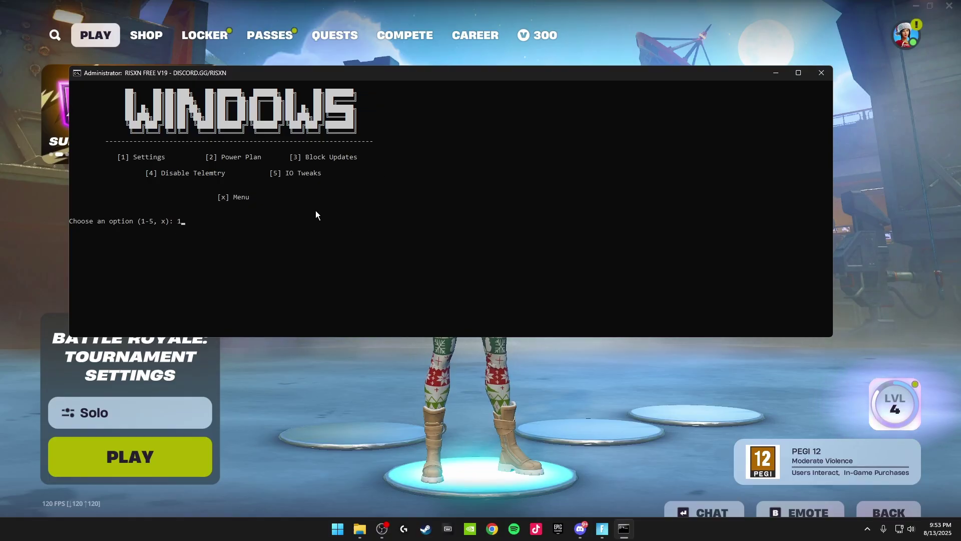
{"action": "key", "text": "Return"}
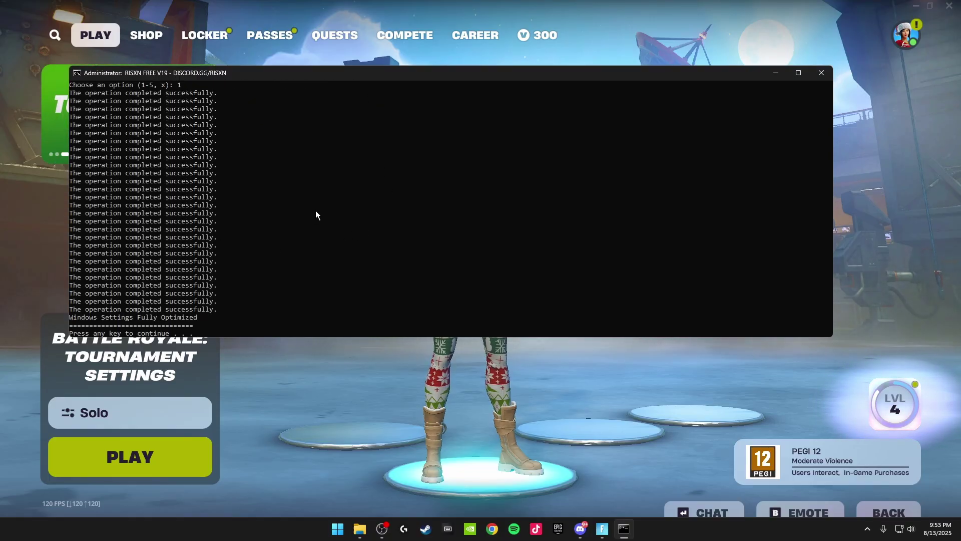
{"action": "key", "text": "Return"}
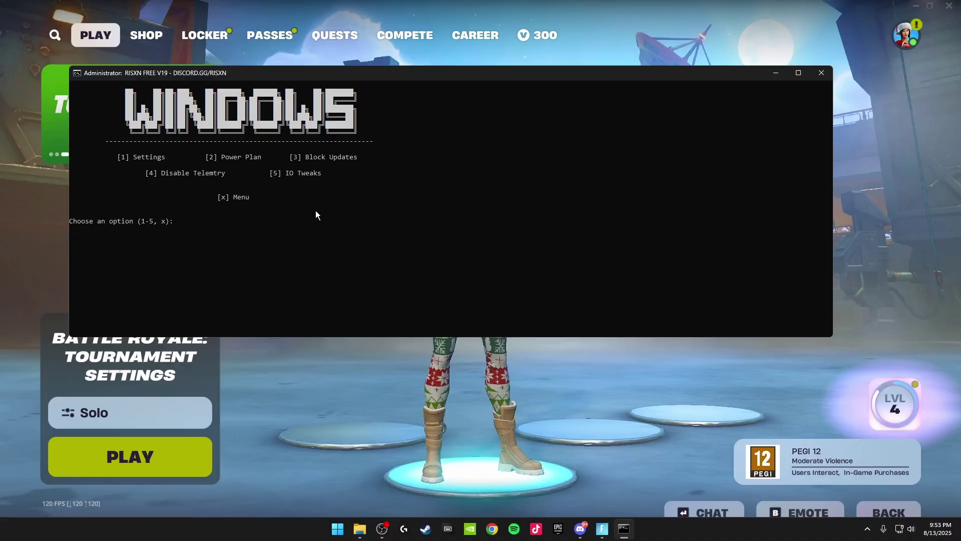
Step: Import the power plan with option 2 and activate Risxn Free Plan V1 in Power Options
{"action": "type", "text": "2"}
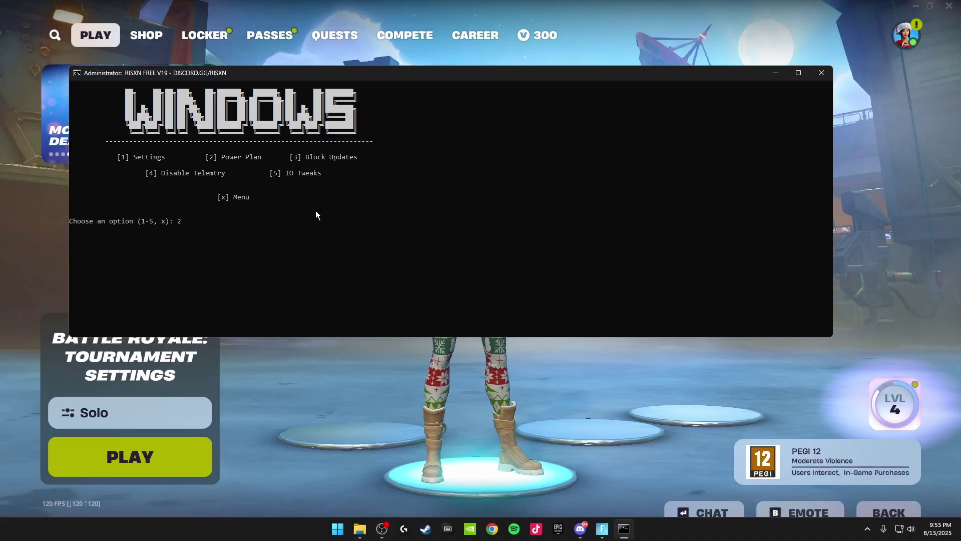
{"action": "key", "text": "Return"}
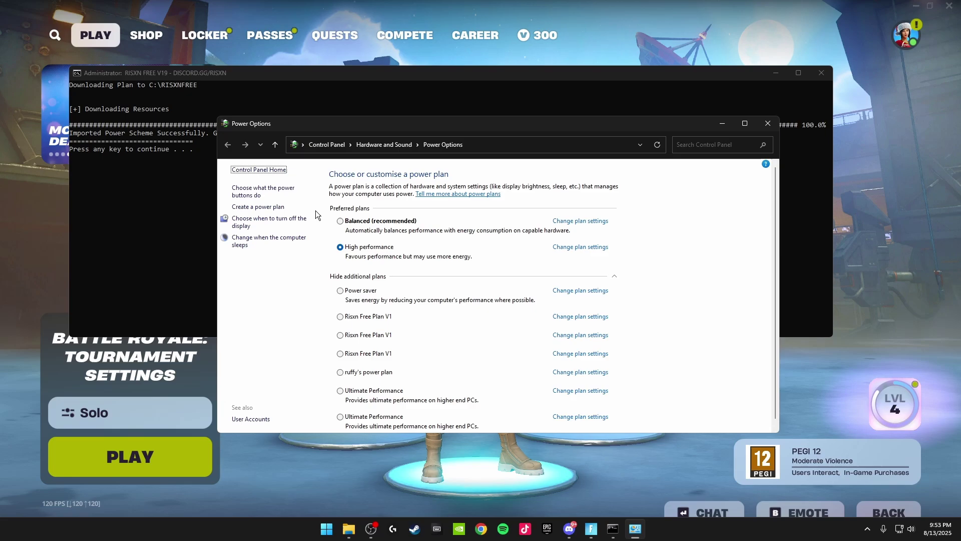
{"action": "left_click", "coordinate": [370, 318]}
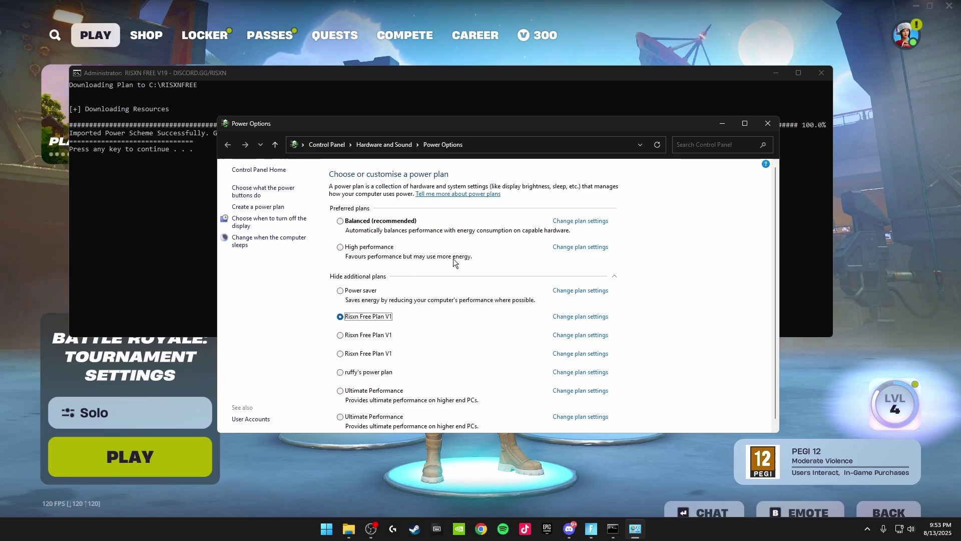
{"action": "left_click", "coordinate": [766, 124]}
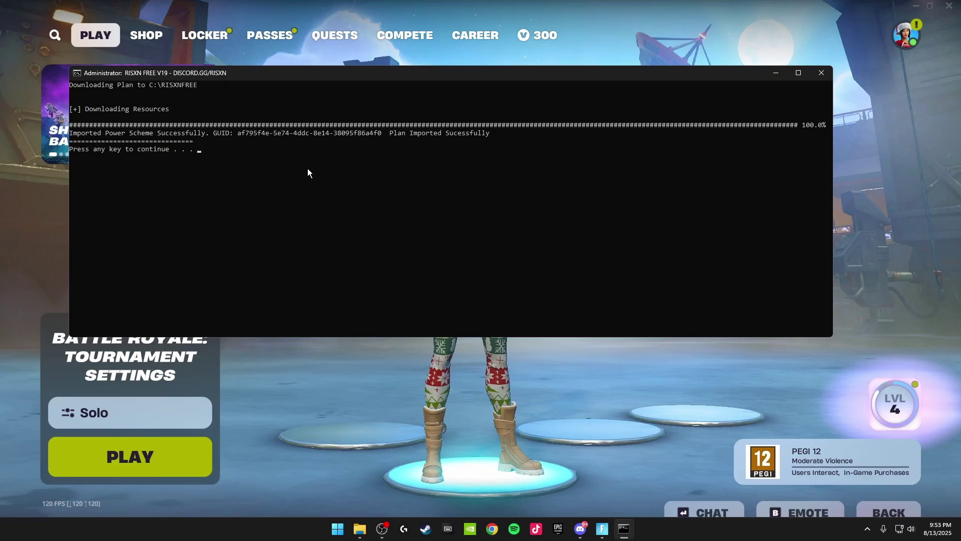
{"action": "left_click", "coordinate": [247, 150]}
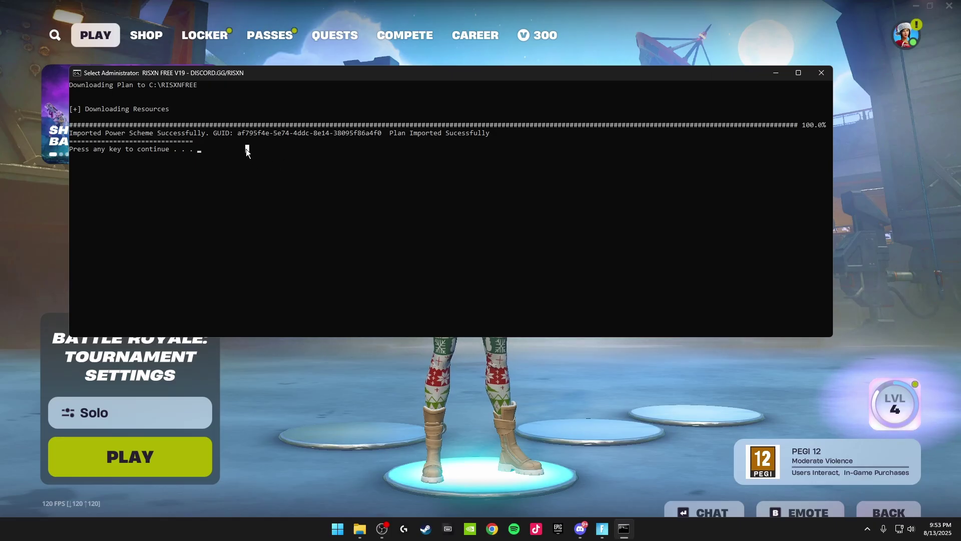
{"action": "key", "text": "Escape"}
{"action": "key", "text": "Return"}
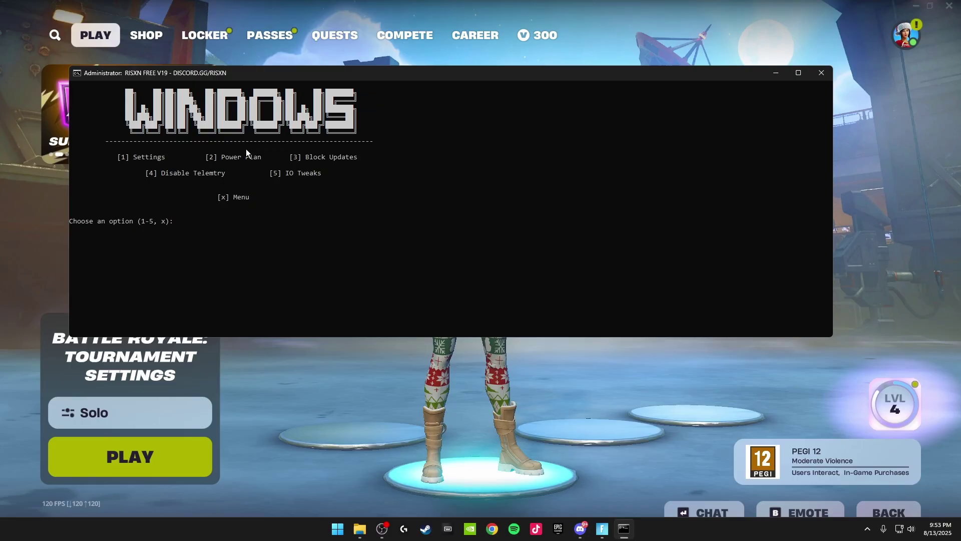
Step: Disable Windows updates with Protect Services Settings in Windows Update Blocker, then continue the script
{"action": "key", "text": "Return"}
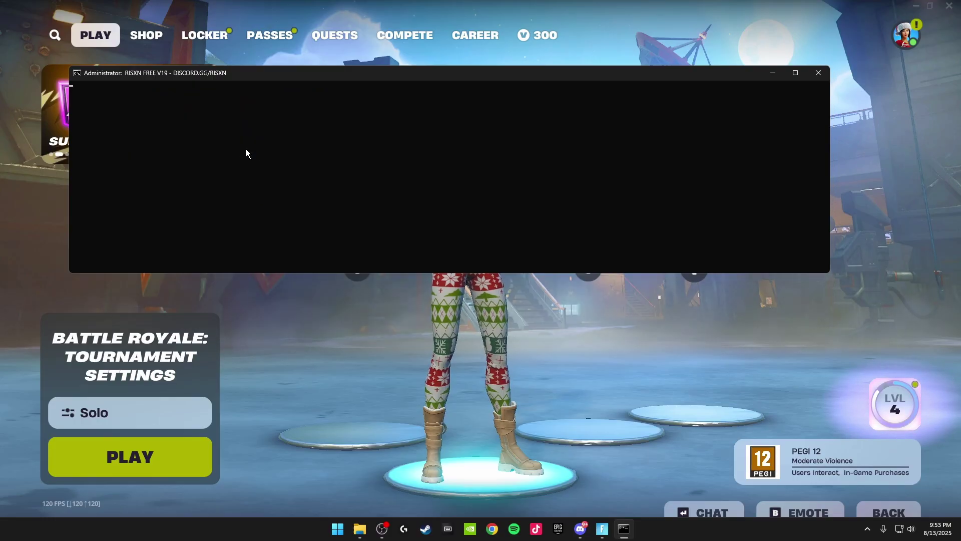
{"action": "left_click", "coordinate": [428, 261]}
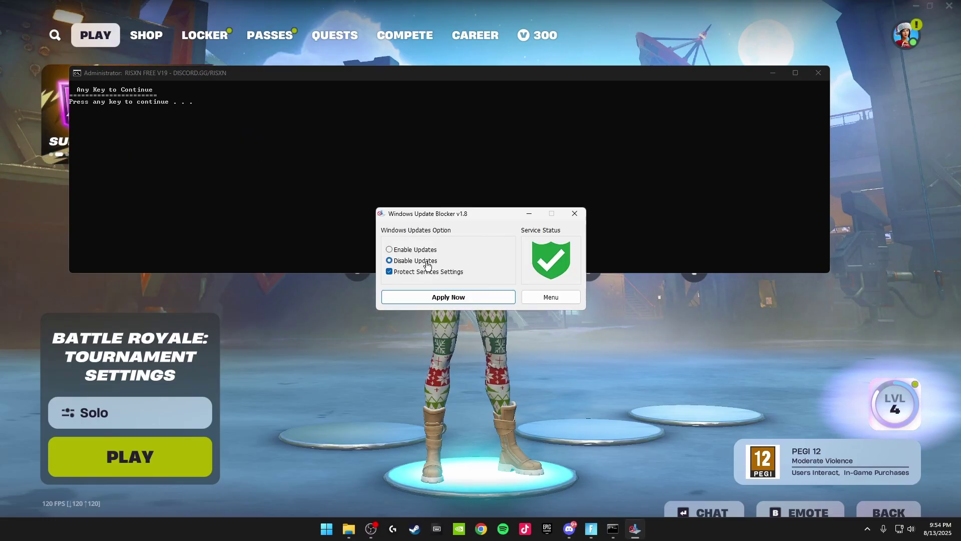
{"action": "left_click", "coordinate": [463, 298]}
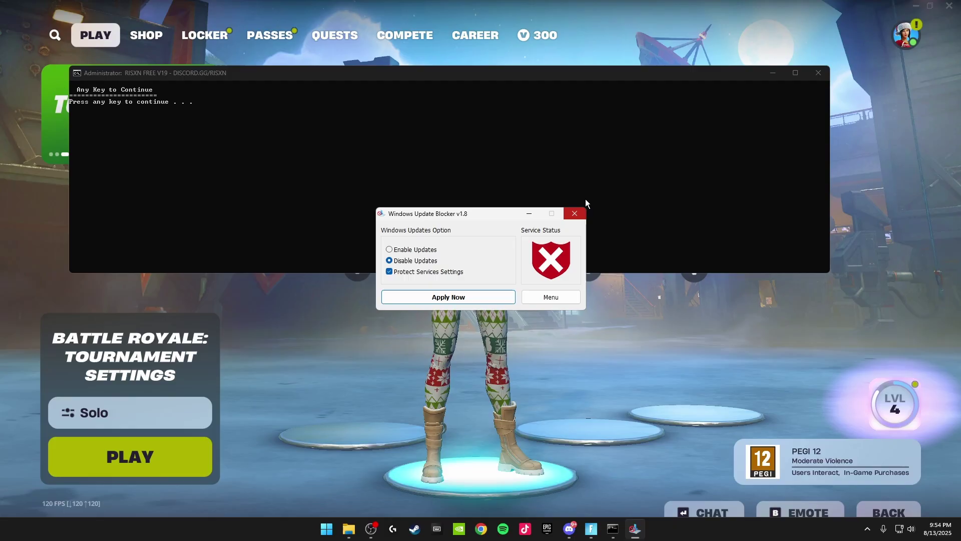
{"action": "left_click", "coordinate": [575, 214]}
{"action": "left_click", "coordinate": [269, 105]}
{"action": "key", "text": "Return"}
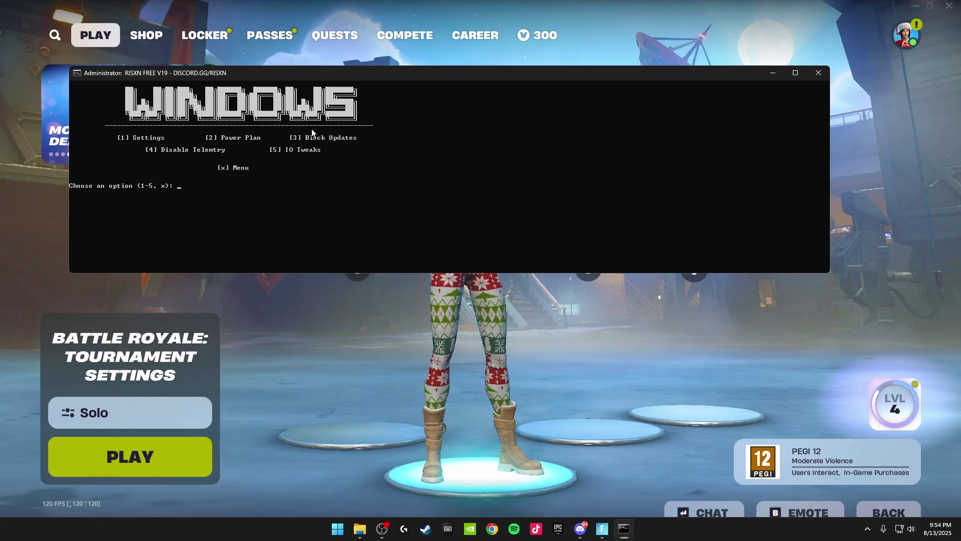
Step: Disable telemetry with option 4 and continue past the result
{"action": "type", "text": "4"}
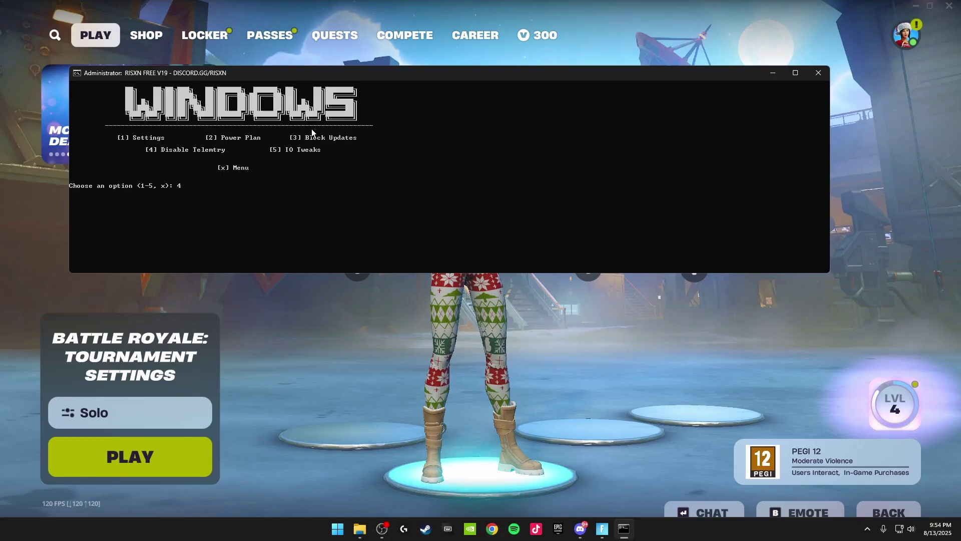
{"action": "key", "text": "Return"}
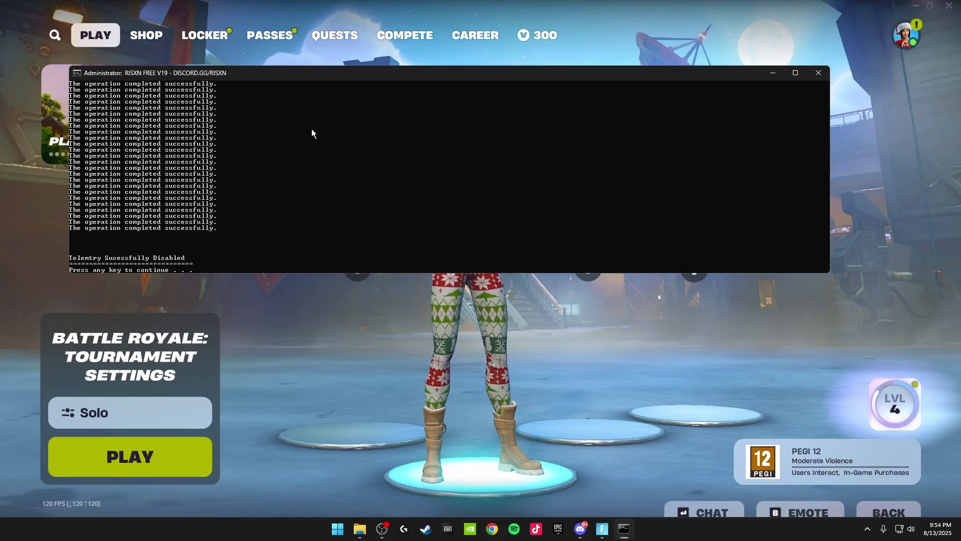
{"action": "key", "text": "Return"}
Step: Apply the IO tweaks with option 5, then enter x to return to the main menu
{"action": "type", "text": "5, x): 5"}
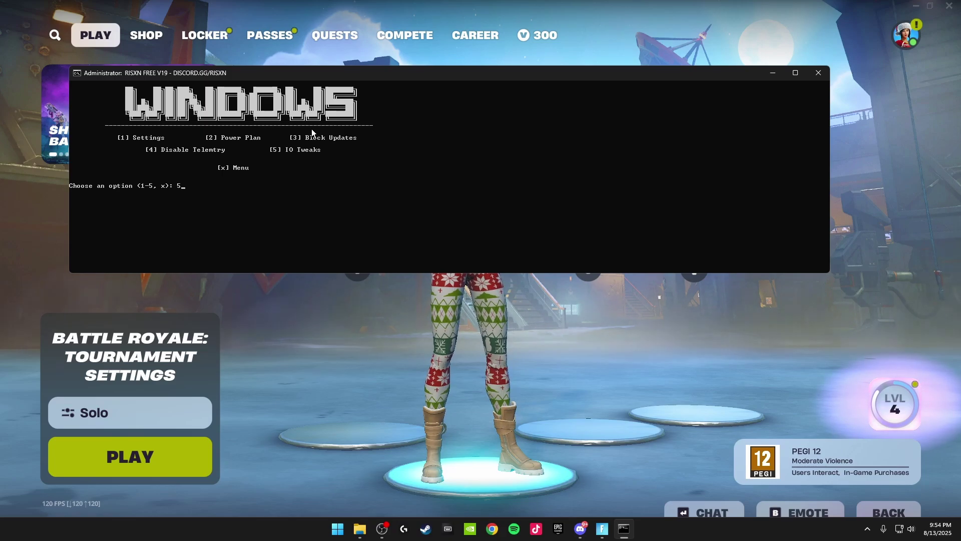
{"action": "key", "text": "Return"}
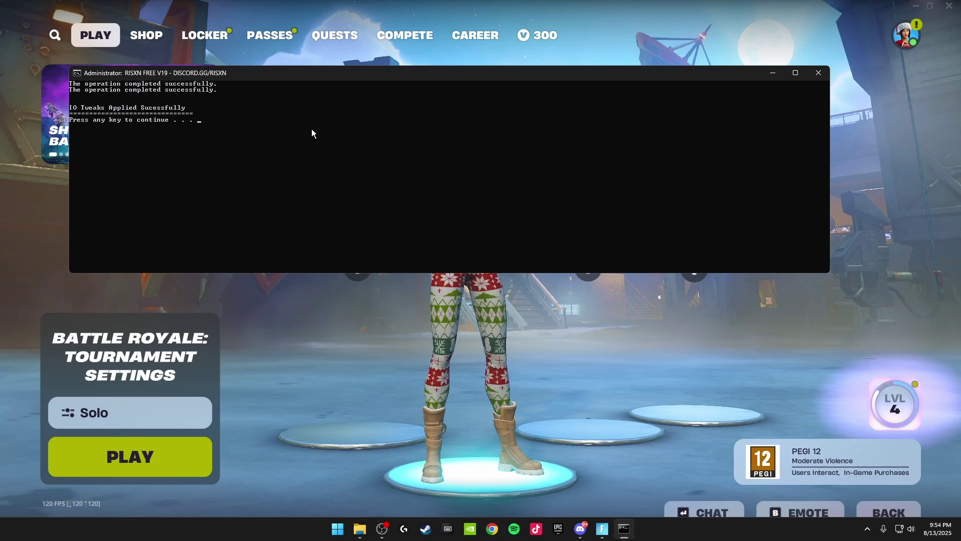
{"action": "key", "text": "Return"}
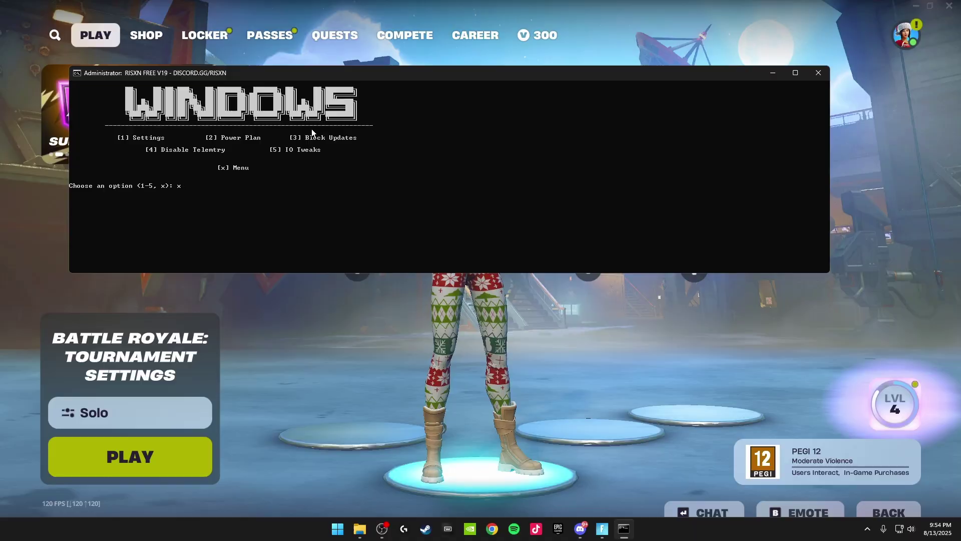
{"action": "type", "text": "x"}
{"action": "key", "text": "Return"}
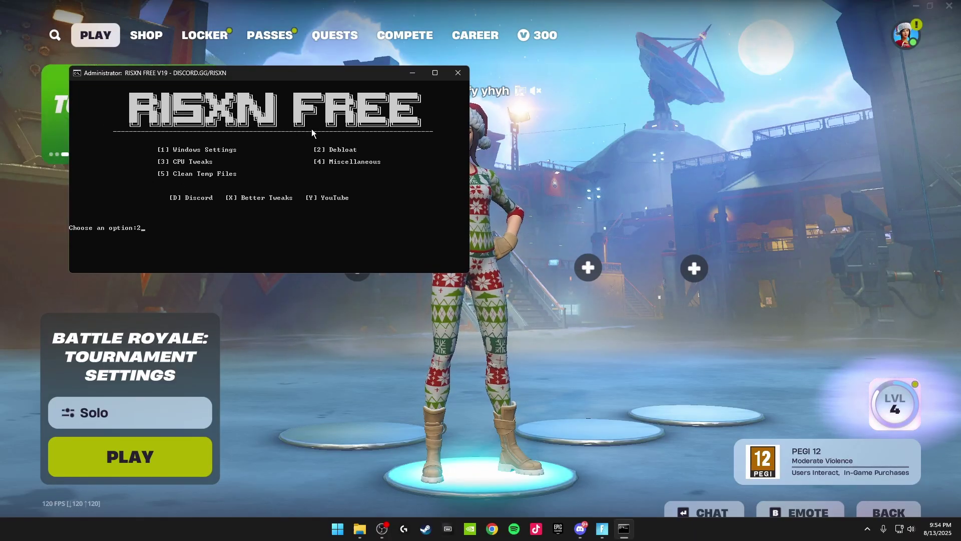
Step: Run Debloat option 1 to uninstall bundled Windows apps such as Microsoft.ZuneVideo
{"action": "type", "text": "2"}
{"action": "key", "text": "Return"}
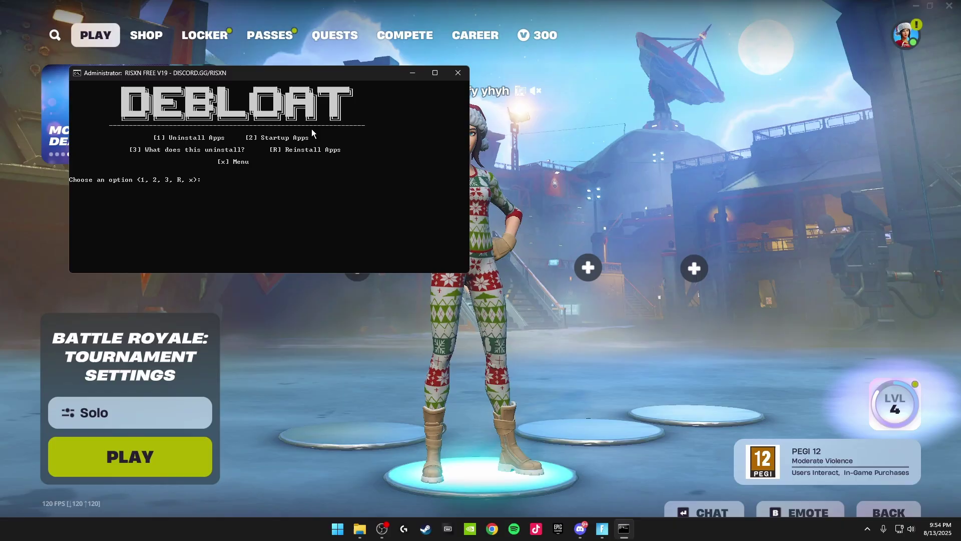
{"action": "type", "text": "1"}
{"action": "key", "text": "Return"}
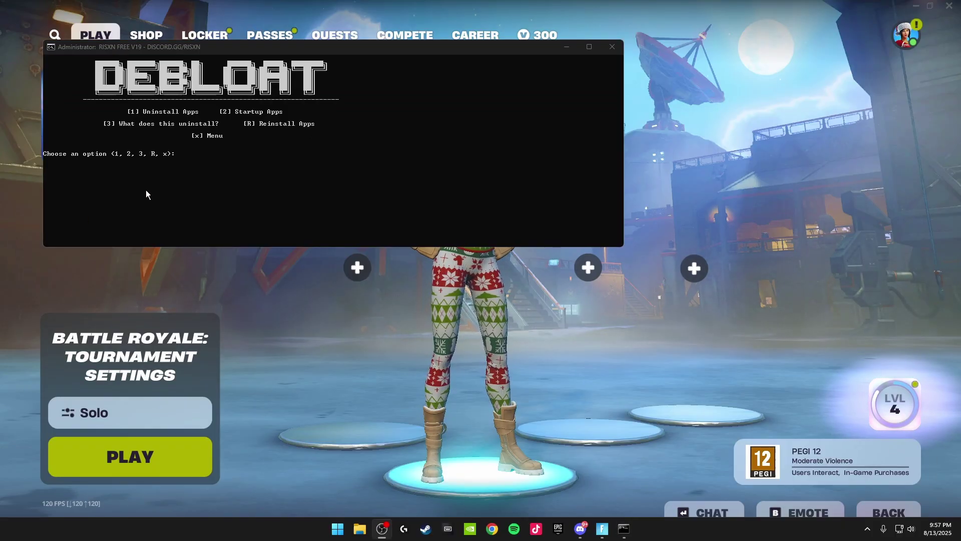
Step: Run the Debloat startup-apps option to bring up Task Manager
{"action": "left_click", "coordinate": [179, 155]}
{"action": "type", "text": "1"}
{"action": "key", "text": "Return"}
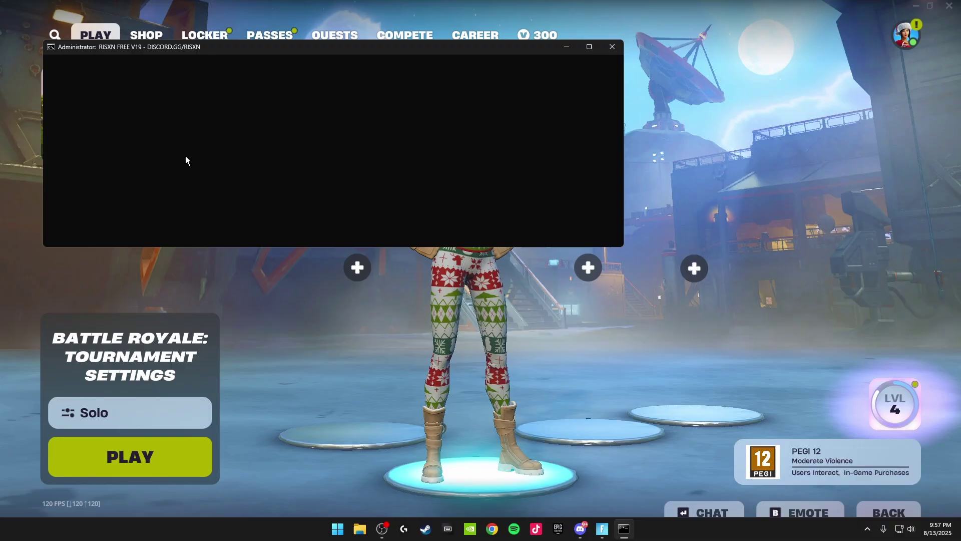
Step: Disable ctfmon, EpicGamesLauncher, RiotClientServices, SecurityHealthSystray and Spotify on the Startup apps page
{"action": "left_click", "coordinate": [528, 297]}
{"action": "key", "text": "ctrl+shift+Escape"}
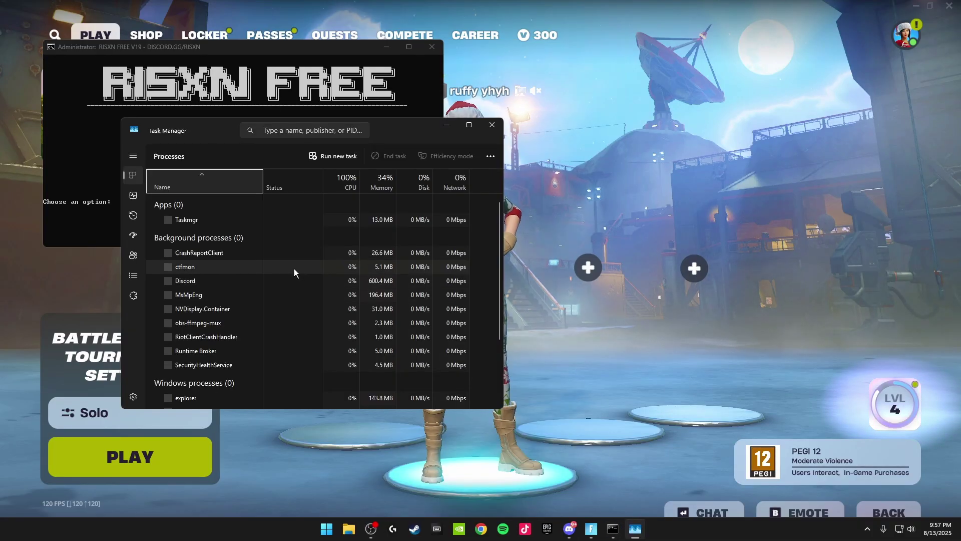
{"action": "left_click", "coordinate": [134, 234]}
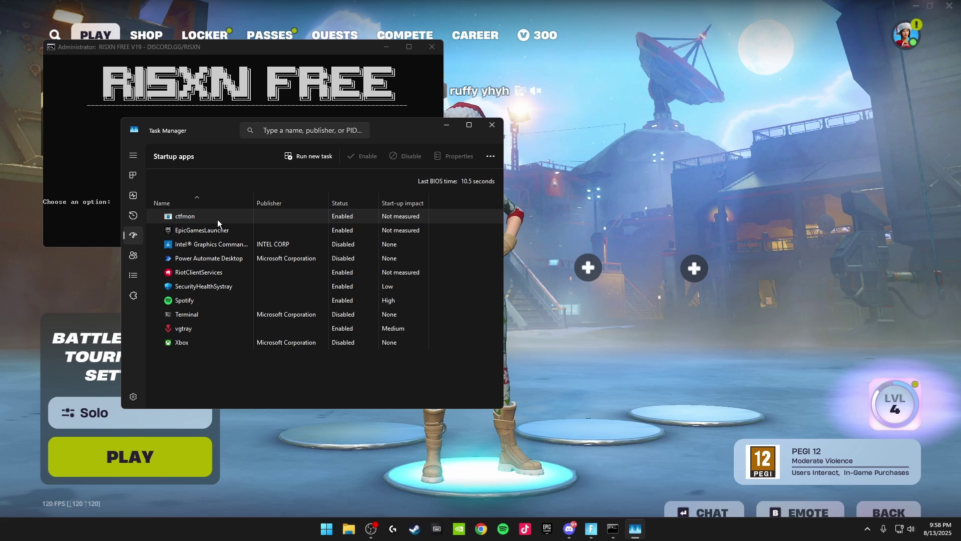
{"action": "left_click", "coordinate": [253, 220]}
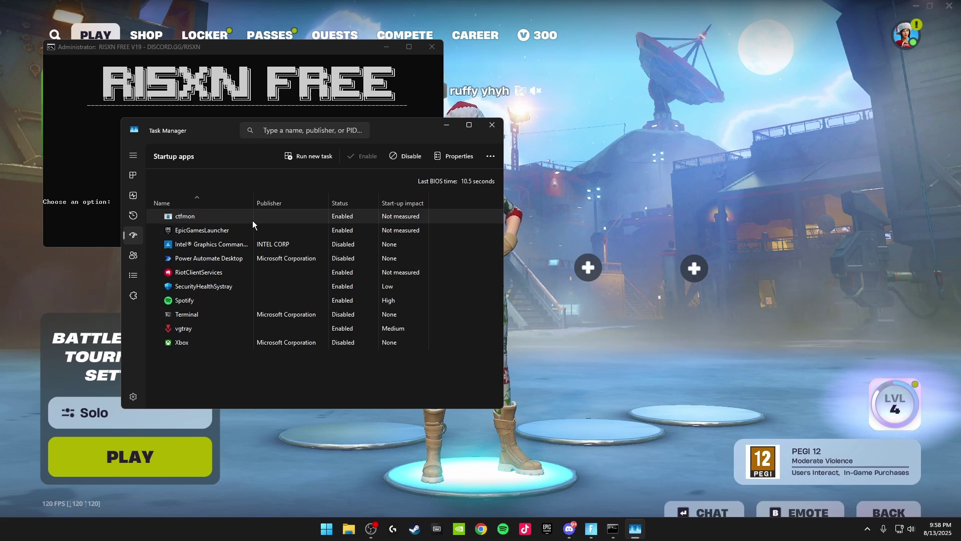
{"action": "left_click", "coordinate": [395, 157]}
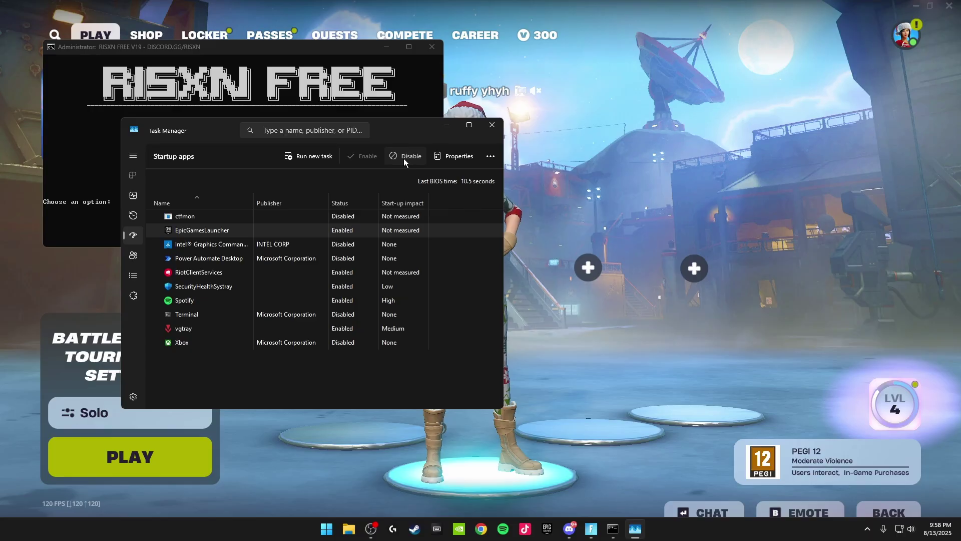
{"action": "left_click", "coordinate": [342, 269]}
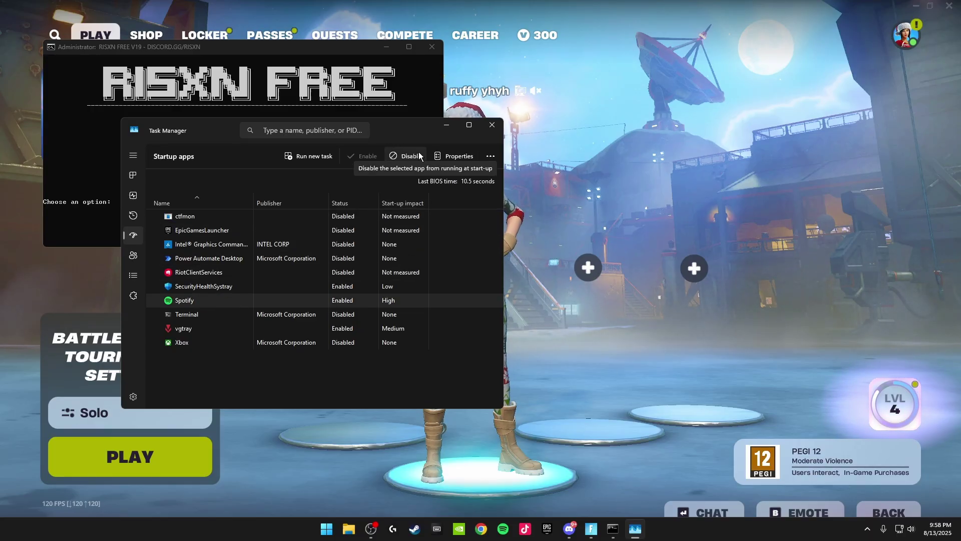
{"action": "left_click", "coordinate": [324, 284]}
{"action": "left_click", "coordinate": [407, 155]}
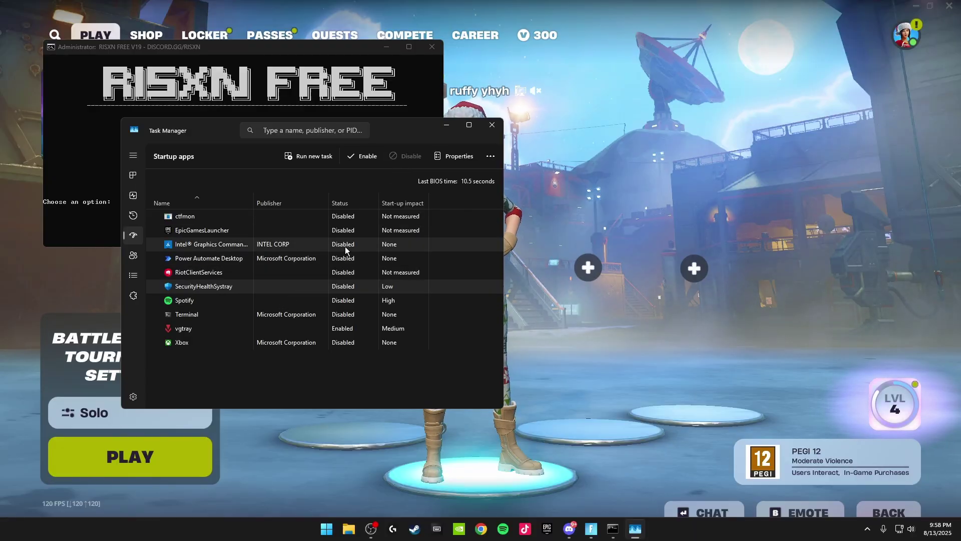
Step: Close Task Manager and apply the script's CPU tweaks until CPU Tweaks Applied shows
{"action": "left_click", "coordinate": [492, 125]}
{"action": "left_click", "coordinate": [182, 195]}
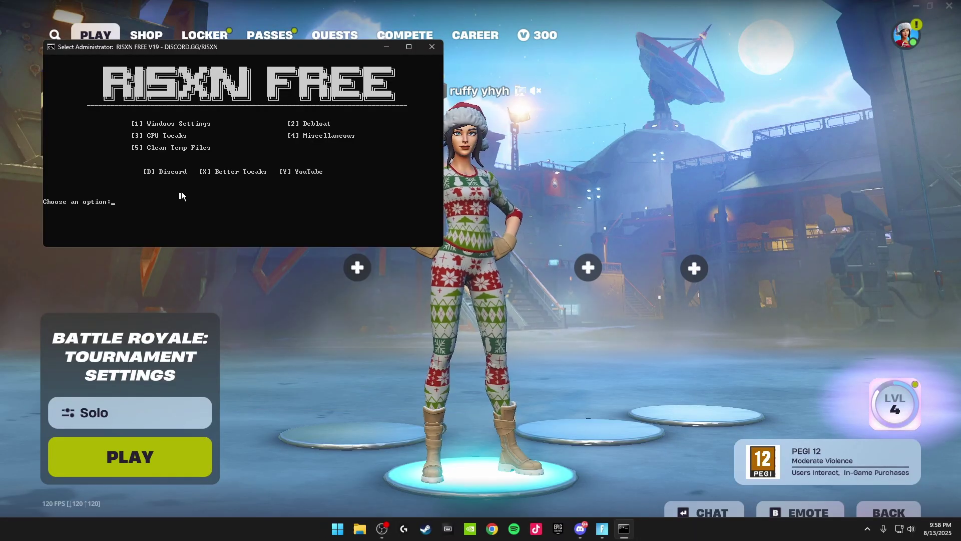
{"action": "type", "text": "1"}
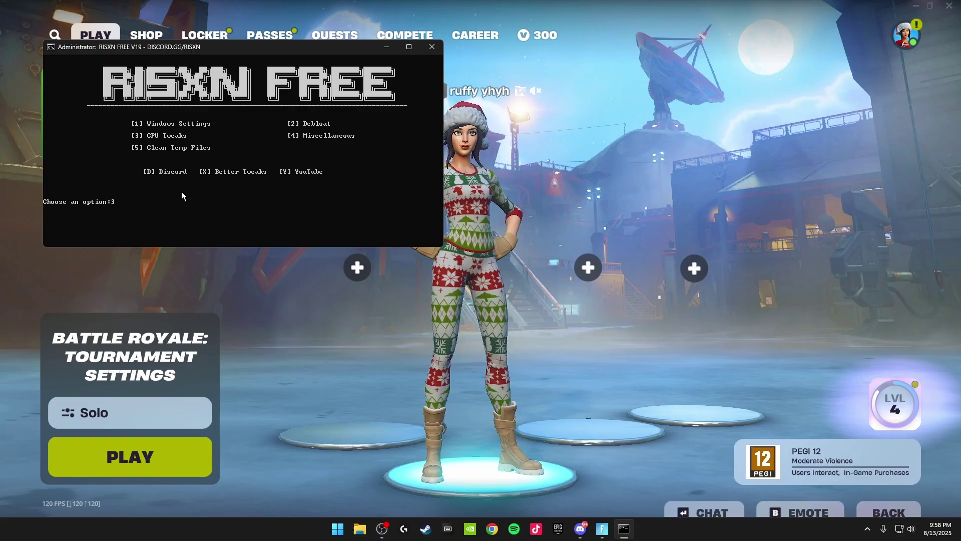
{"action": "key", "text": "Return"}
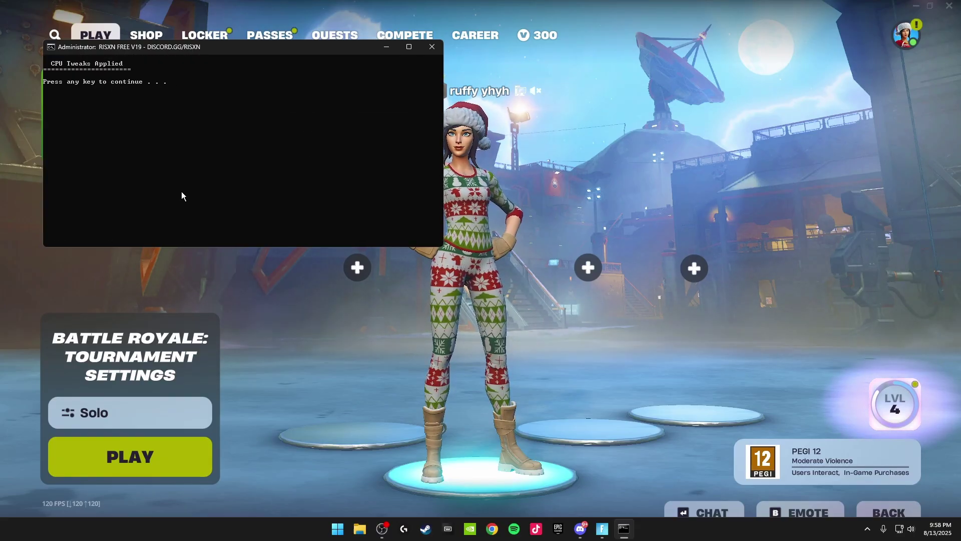
{"action": "key", "text": "Return"}
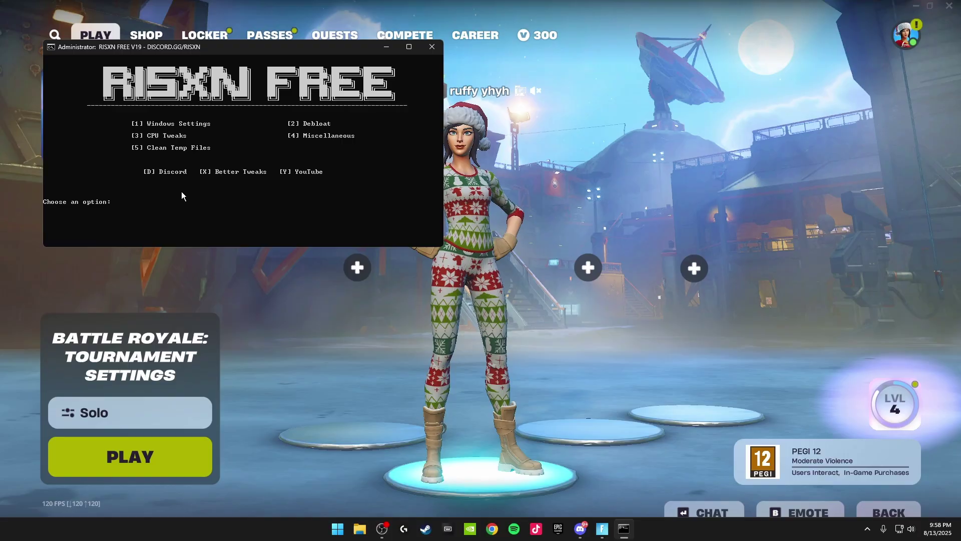
Step: In Miscellaneous (option 4), apply Menu Kill Time (1) and start MSI Mode (2)
{"action": "type", "text": "4"}
{"action": "key", "text": "Return"}
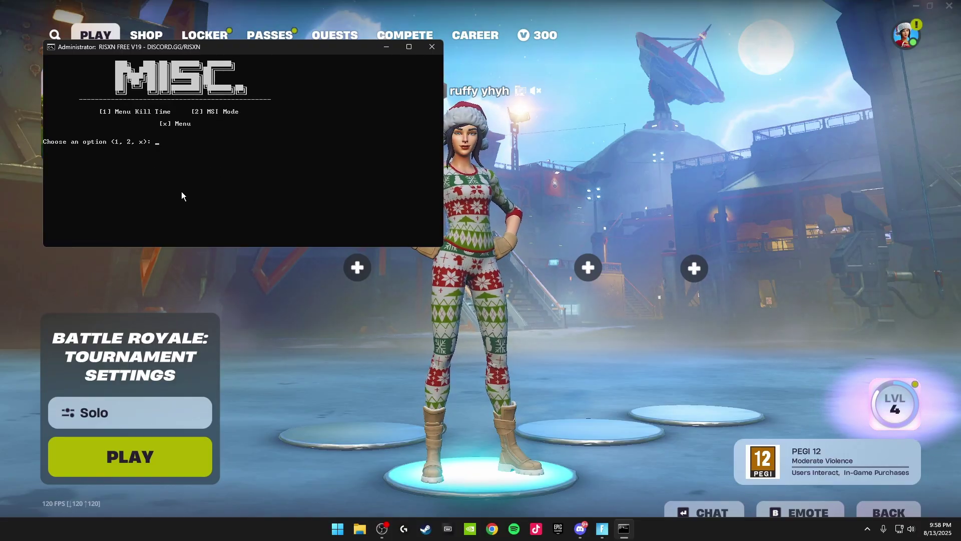
{"action": "type", "text": "1"}
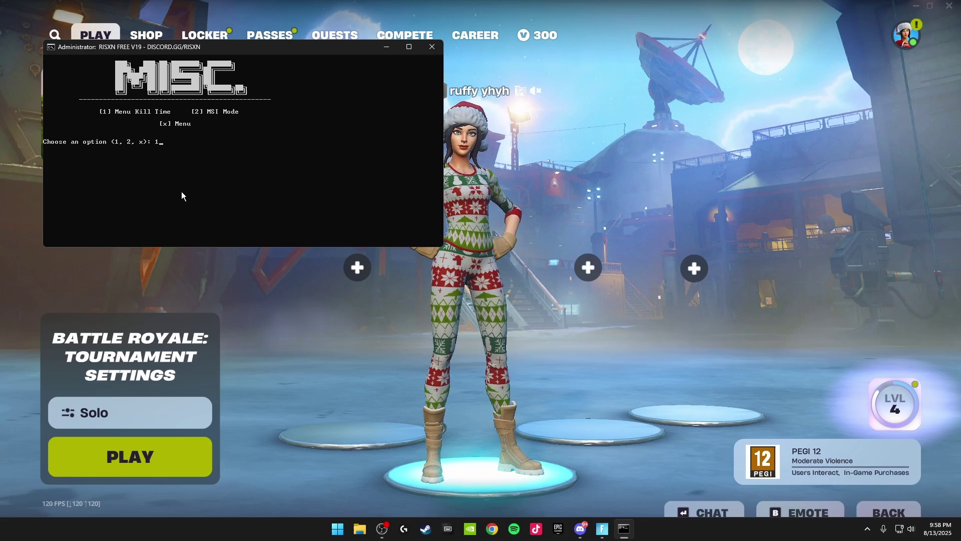
{"action": "key", "text": "Return"}
{"action": "type", "text": "2"}
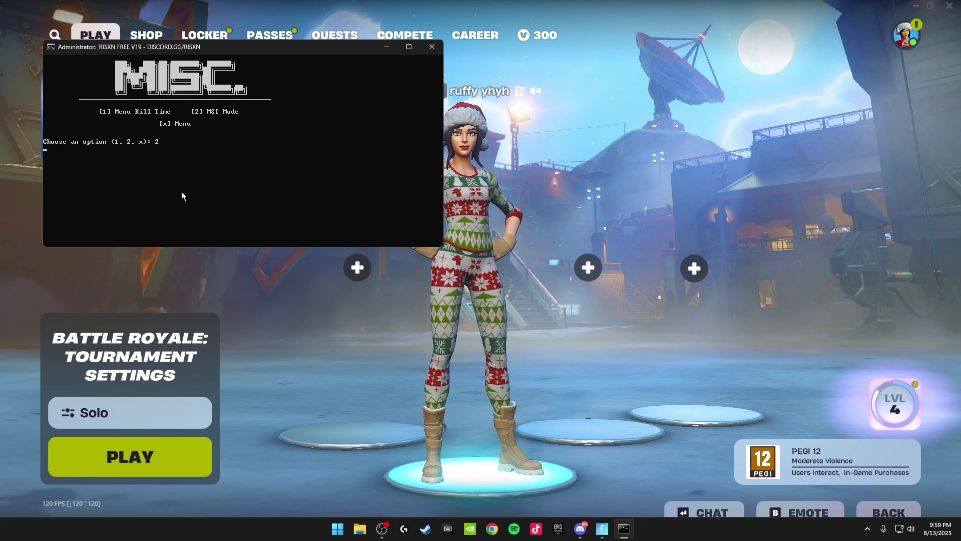
{"action": "key", "text": "Return"}
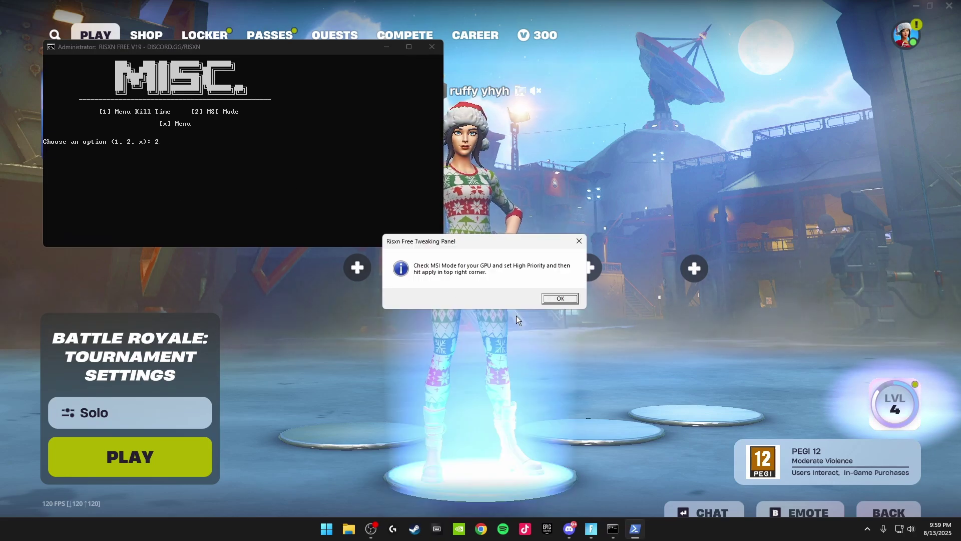
Step: Give the NVIDIA GeForce RTX 4060 Ti High interrupt priority, apply, and return to the MISC menu
{"action": "left_click", "coordinate": [561, 298]}
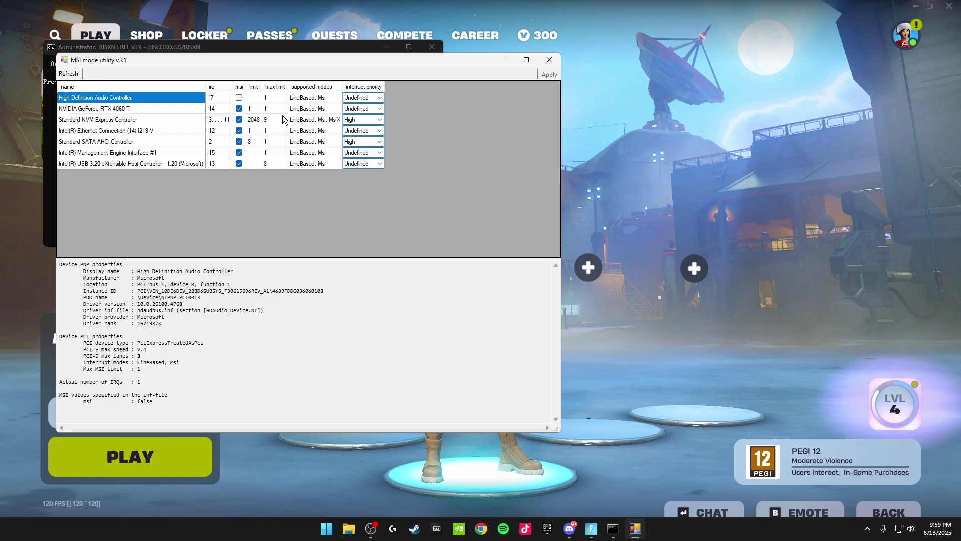
{"action": "left_click", "coordinate": [372, 109]}
{"action": "left_click", "coordinate": [355, 137]}
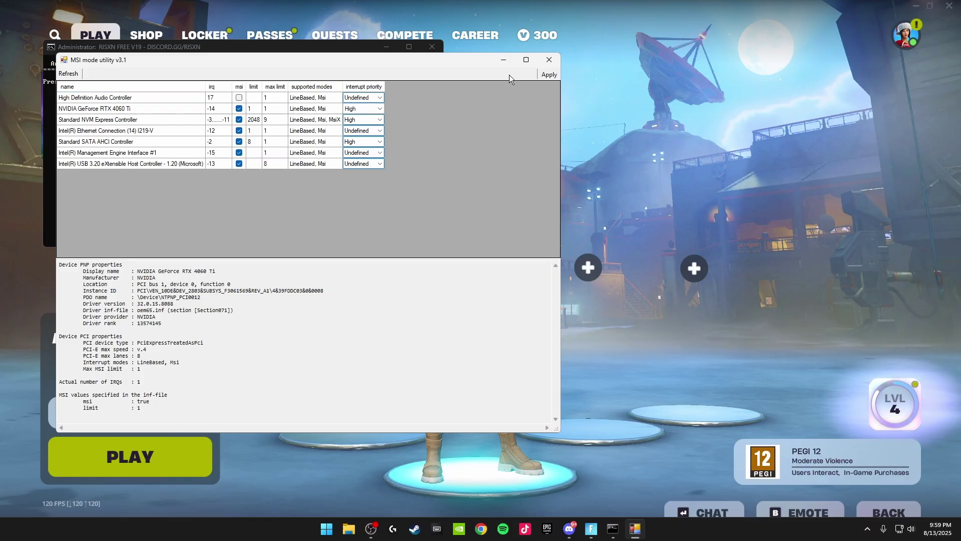
{"action": "left_click", "coordinate": [536, 74]}
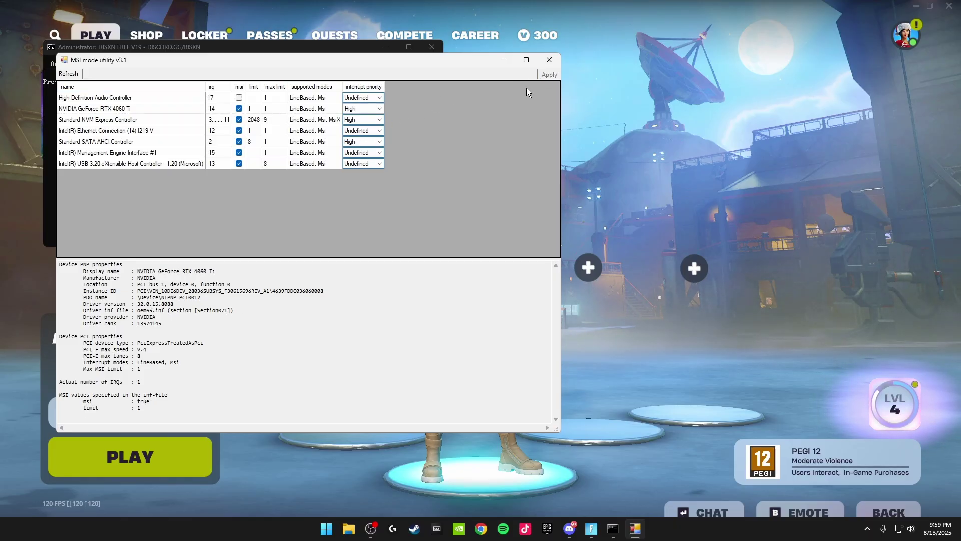
{"action": "left_click", "coordinate": [549, 60]}
{"action": "key", "text": "Return"}
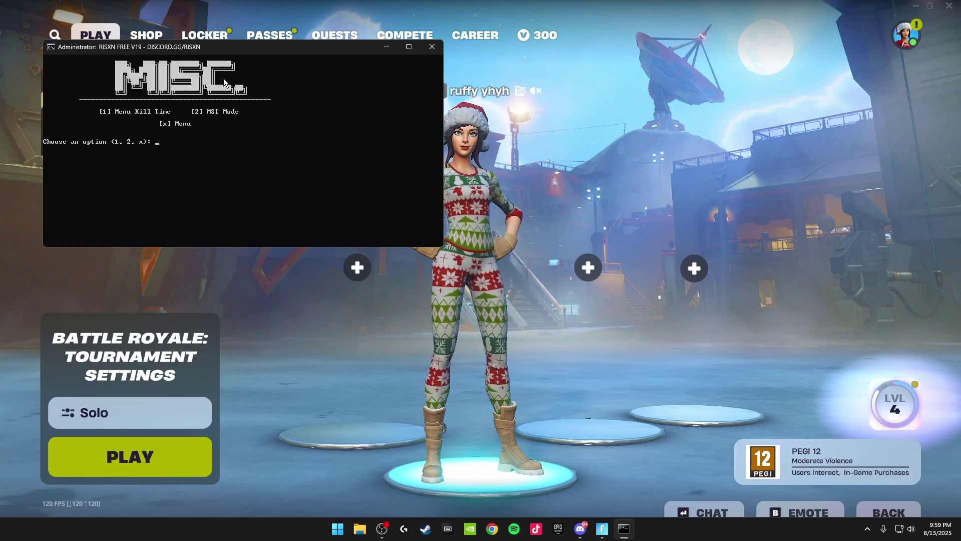
Step: Run option 5 to clean temp files from the main menu, then close the RISXN console
{"action": "type", "text": "x"}
{"action": "key", "text": "Return"}
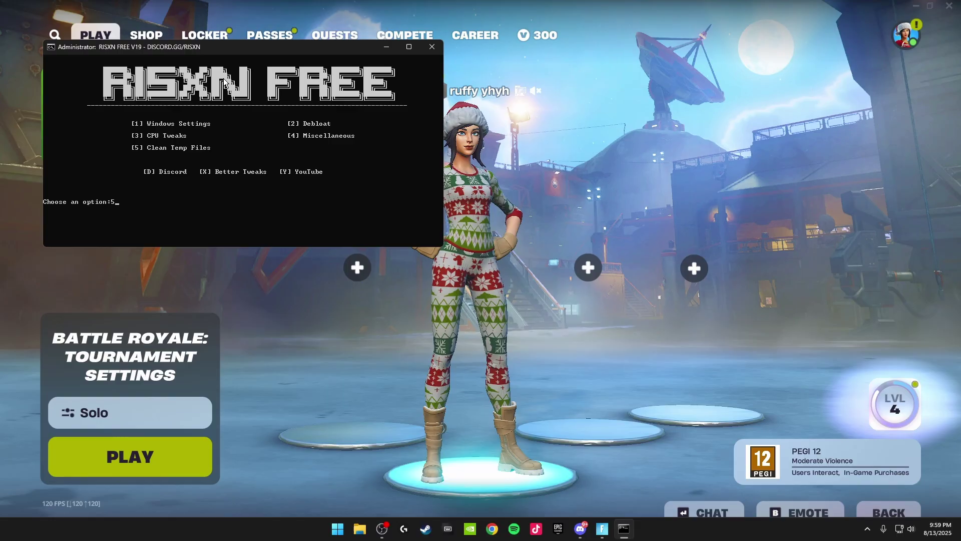
{"action": "type", "text": "5"}
{"action": "key", "text": "Return"}
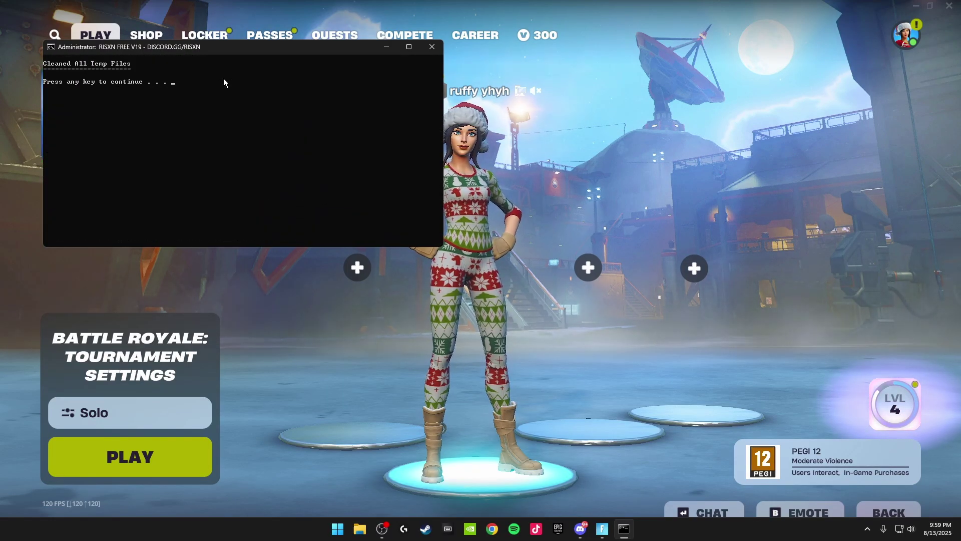
{"action": "key", "text": "Return"}
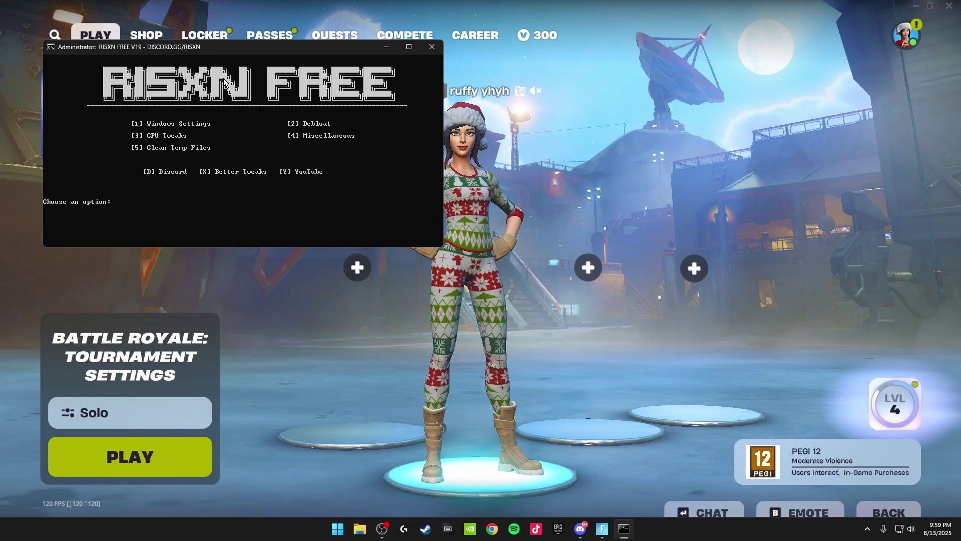
{"action": "left_click", "coordinate": [427, 47]}
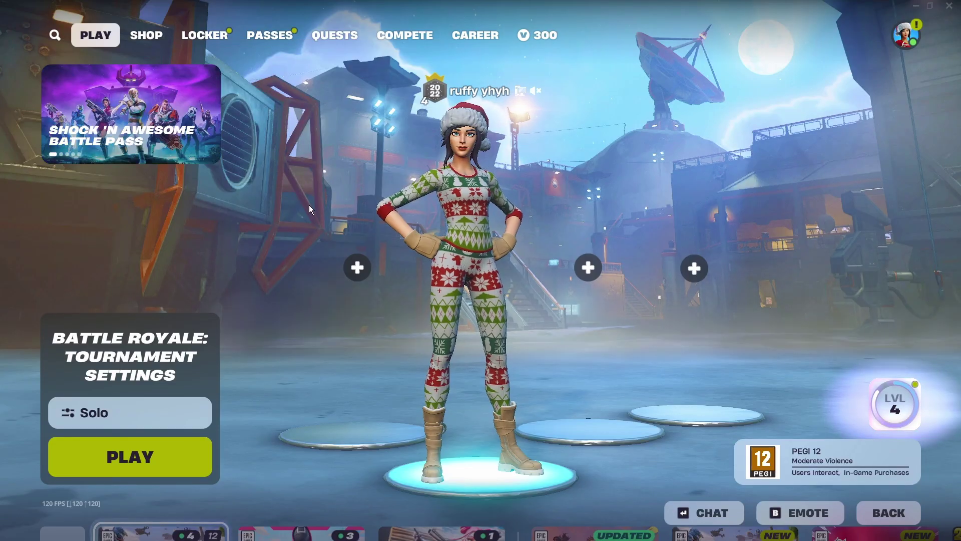